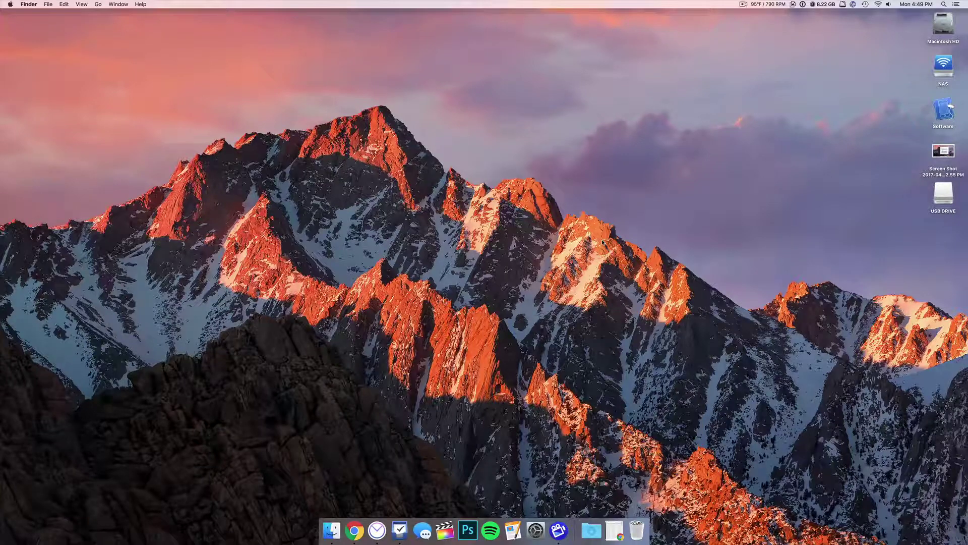
# Open Launchpad to launch Stellar Phoenix Mac Data Recovery and reach its start window.
pyautogui.press('F4')
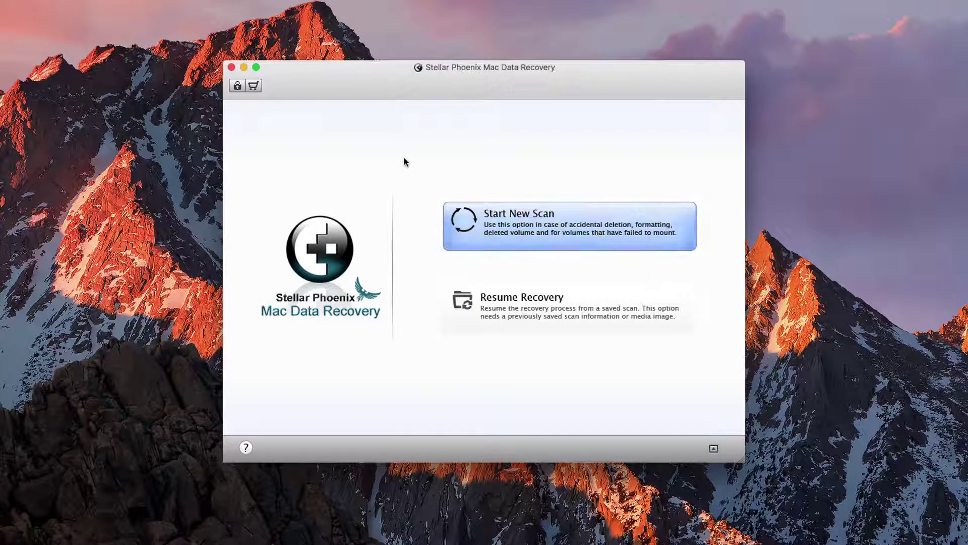
# Page through the feature overview slideshow to the deleted-files slide, then hide it.
pyautogui.click(714, 449)
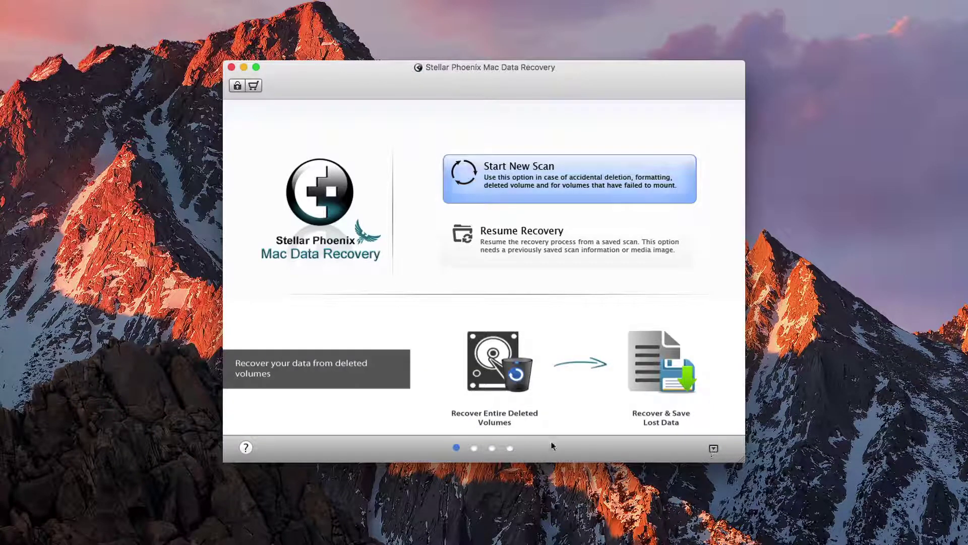
pyautogui.click(474, 448)
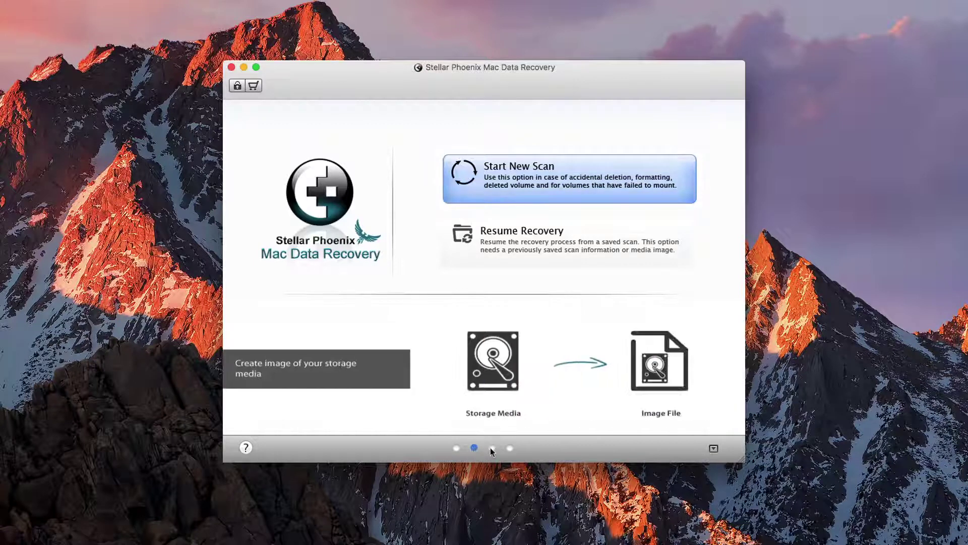
pyautogui.click(492, 448)
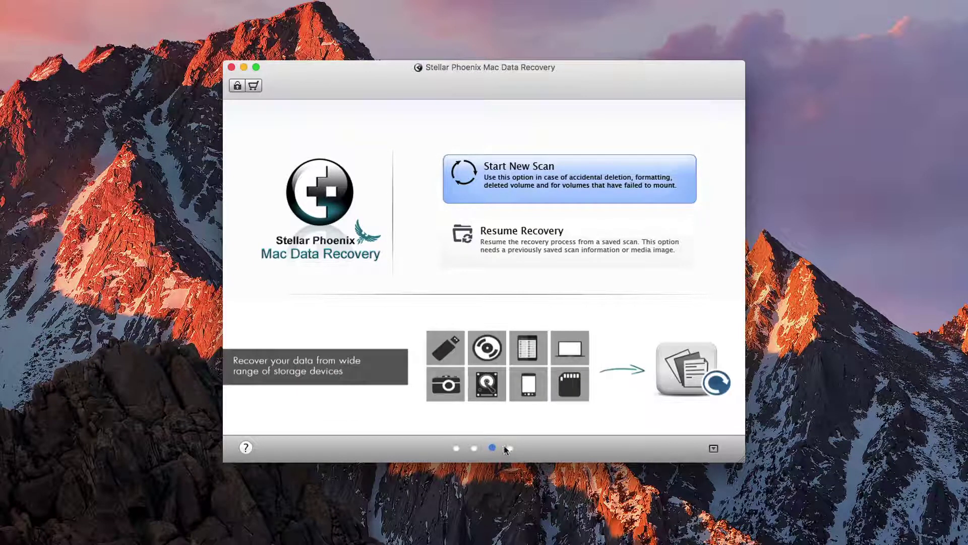
pyautogui.click(509, 448)
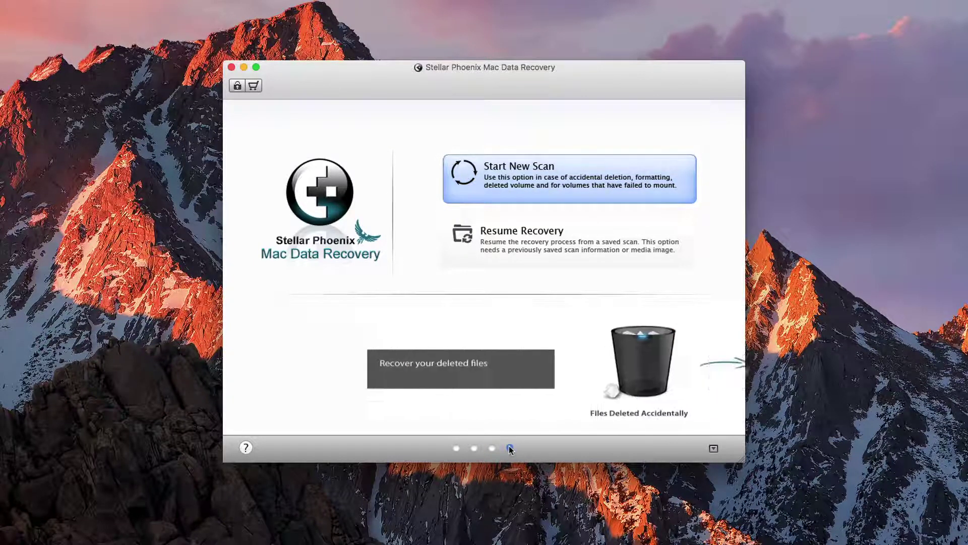
pyautogui.click(713, 449)
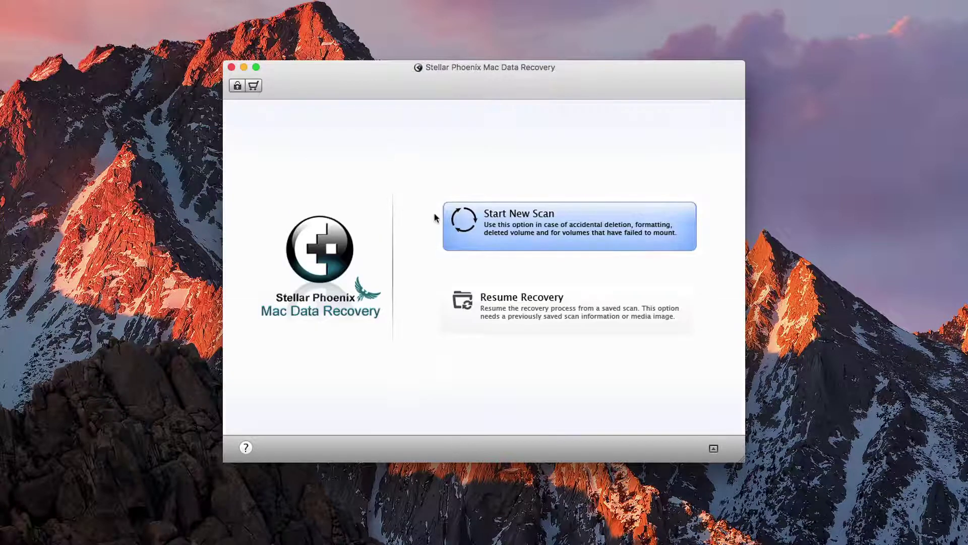
# Start a new scan and select the USB2.0 FLASH DISK MEDIA disk after briefly trying USB DRIVE.
pyautogui.click(467, 228)
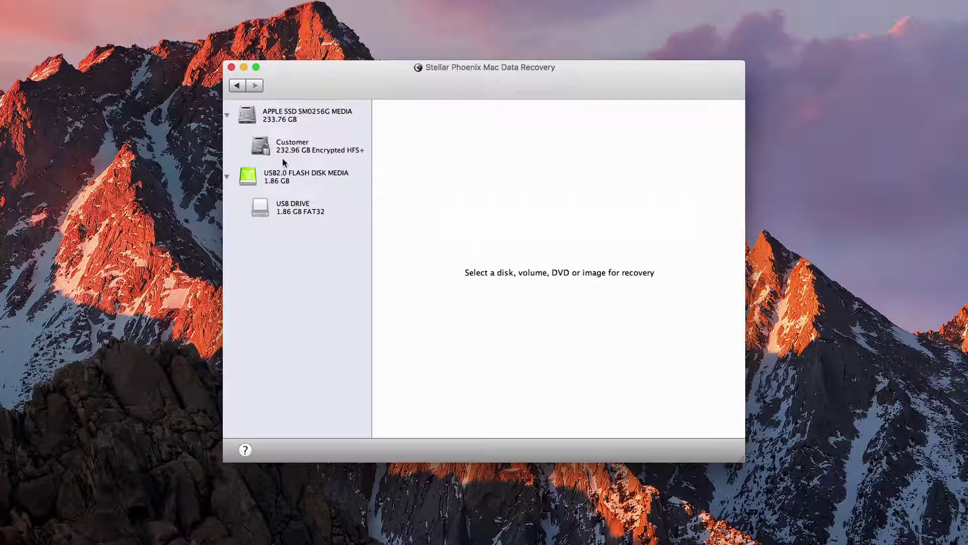
pyautogui.click(261, 181)
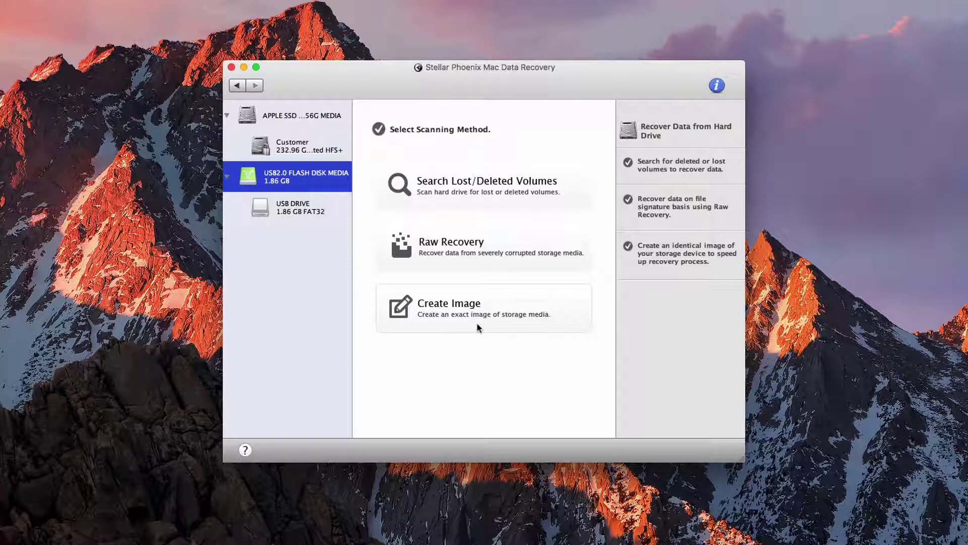
pyautogui.click(304, 213)
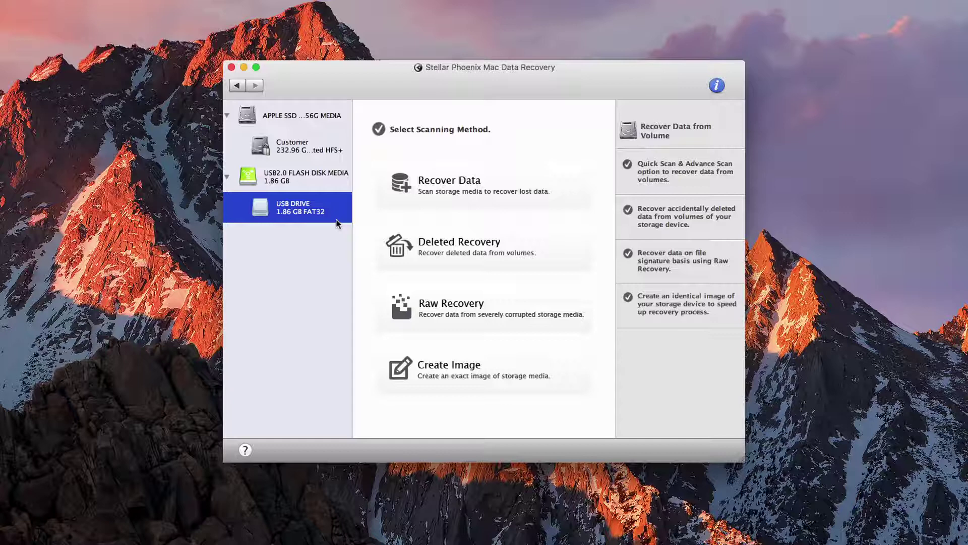
pyautogui.click(314, 180)
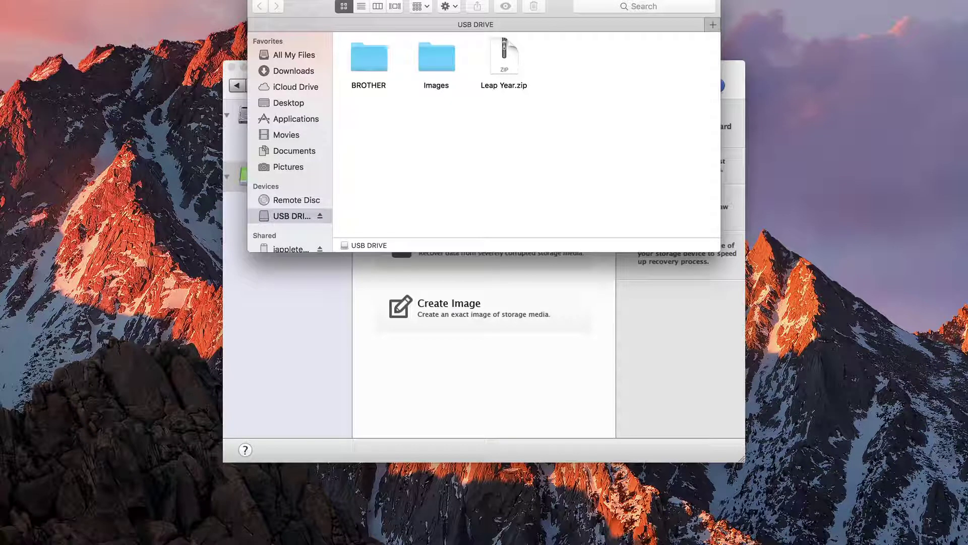
# Copy the desktop screenshot onto USB DRIVE, then delete it from the drive.
pyautogui.moveTo(794, 94); pyautogui.dragTo(573, 77)
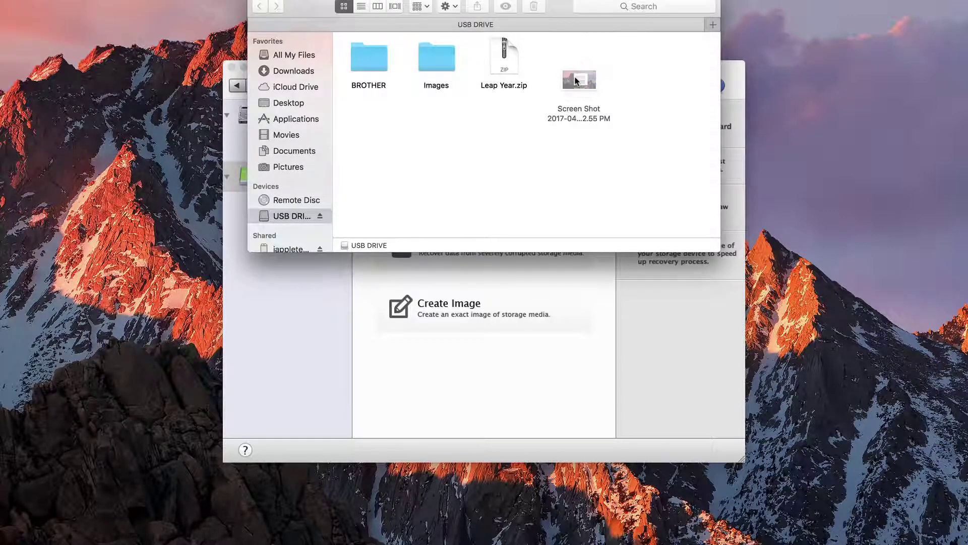
pyautogui.click(583, 87)
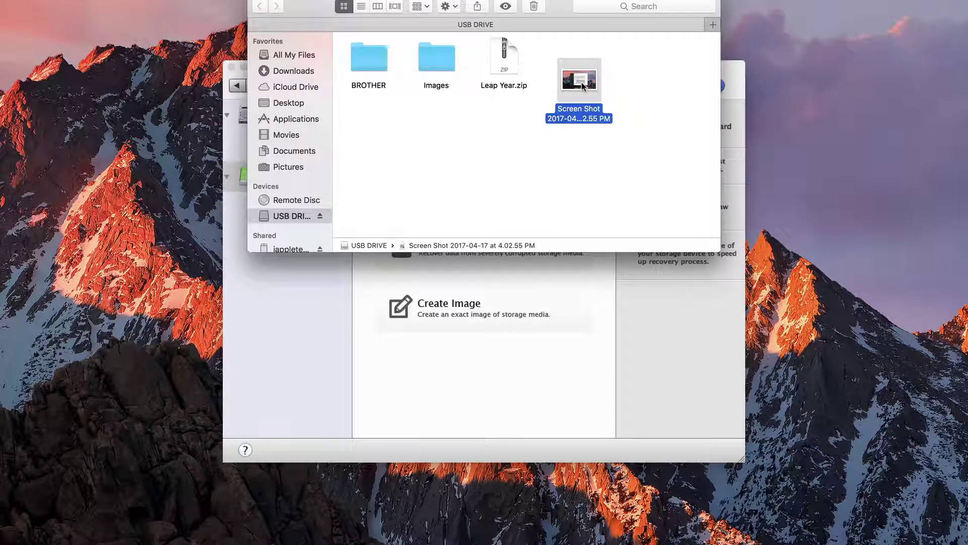
pyautogui.press('super+BackSpace')
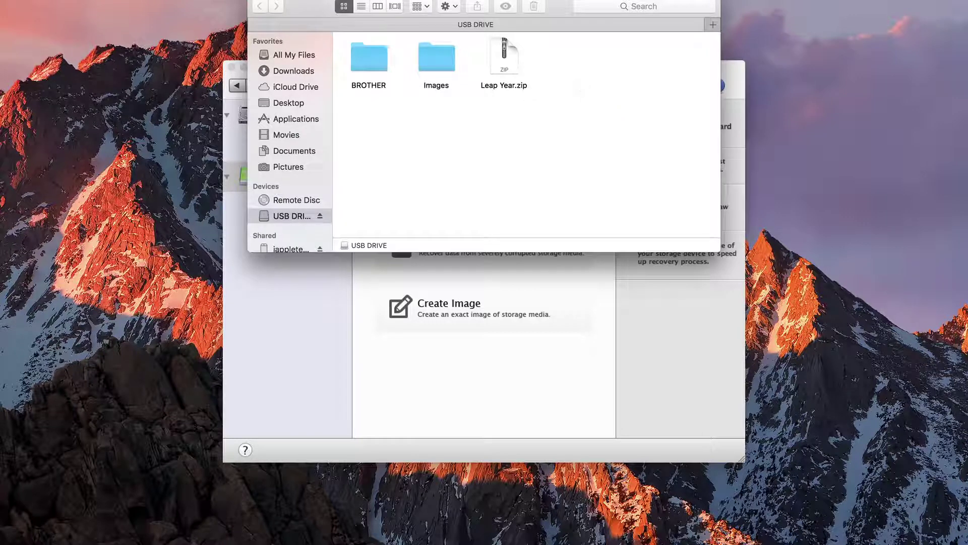
# Empty the Trash to permanently erase the deleted screenshot.
pyautogui.click(726, 532)
pyautogui.click(712, 51)
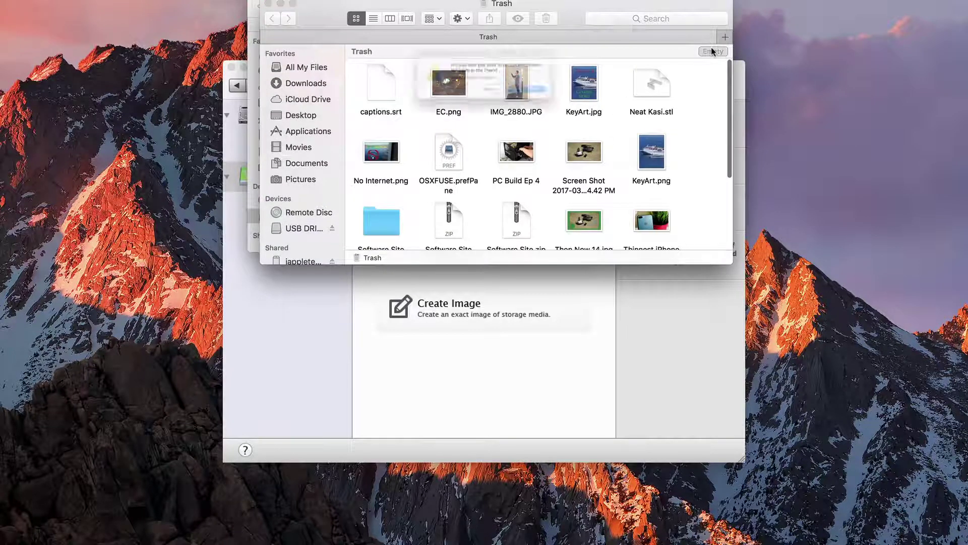
pyautogui.click(566, 103)
pyautogui.click(268, 4)
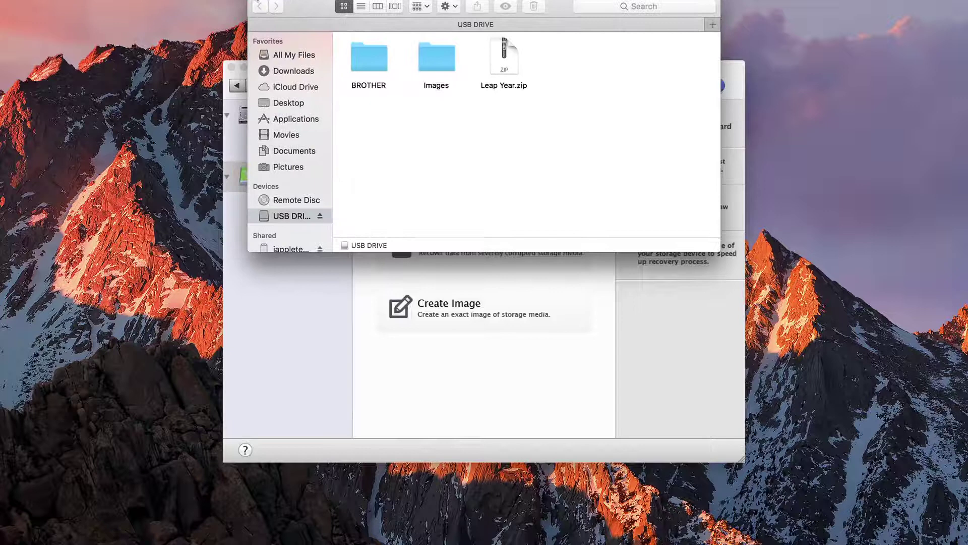
# Close the USB DRIVE window and run Search Lost/Deleted Volumes on the USB2.0 flash disk.
pyautogui.press('super+w')
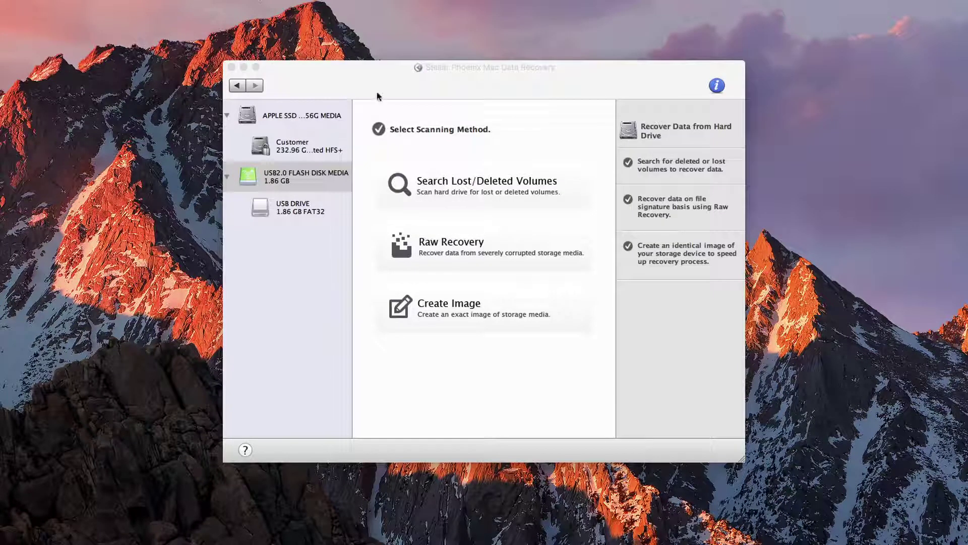
pyautogui.click(376, 85)
pyautogui.click(440, 190)
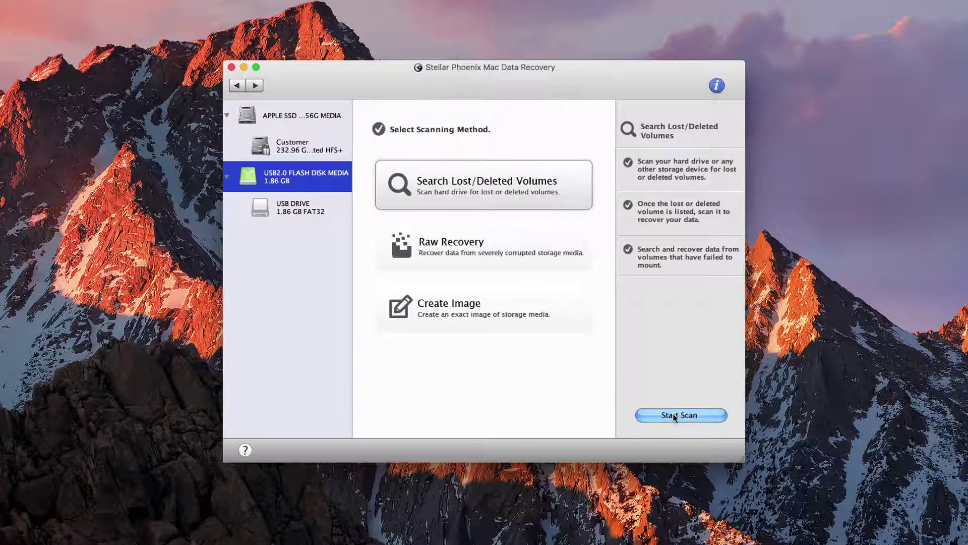
pyautogui.click(673, 415)
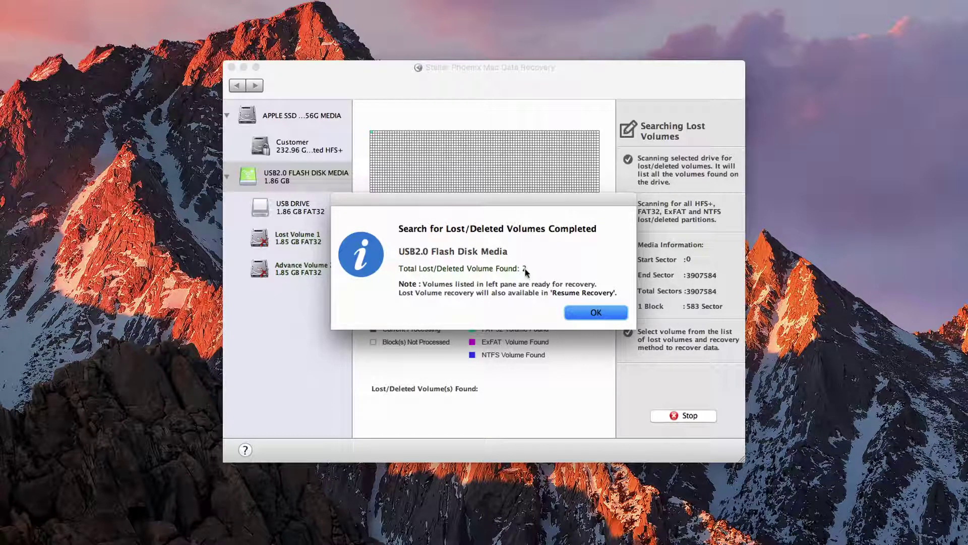
# Dismiss the completion message, select Lost Volume 1, and start a Quick Scan with Recover Data.
pyautogui.click(587, 313)
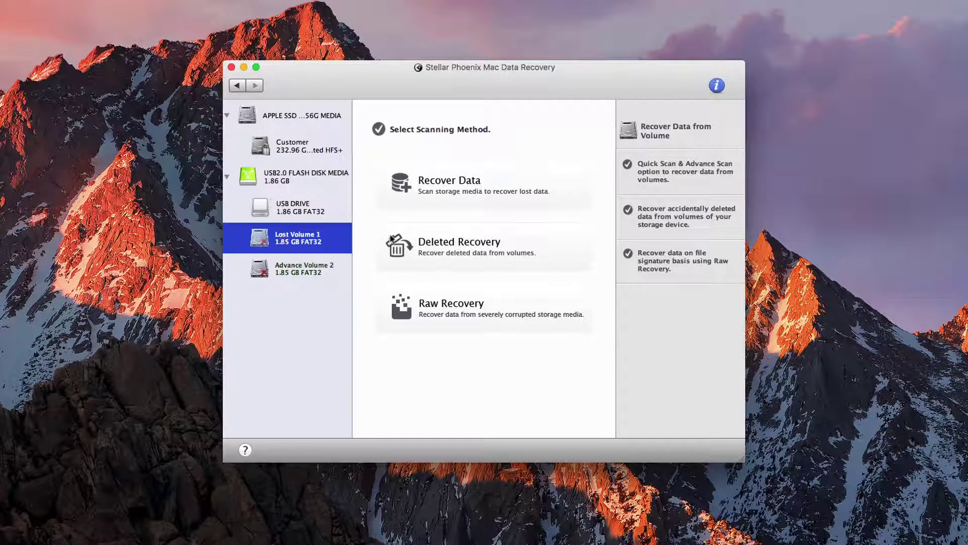
pyautogui.click(296, 272)
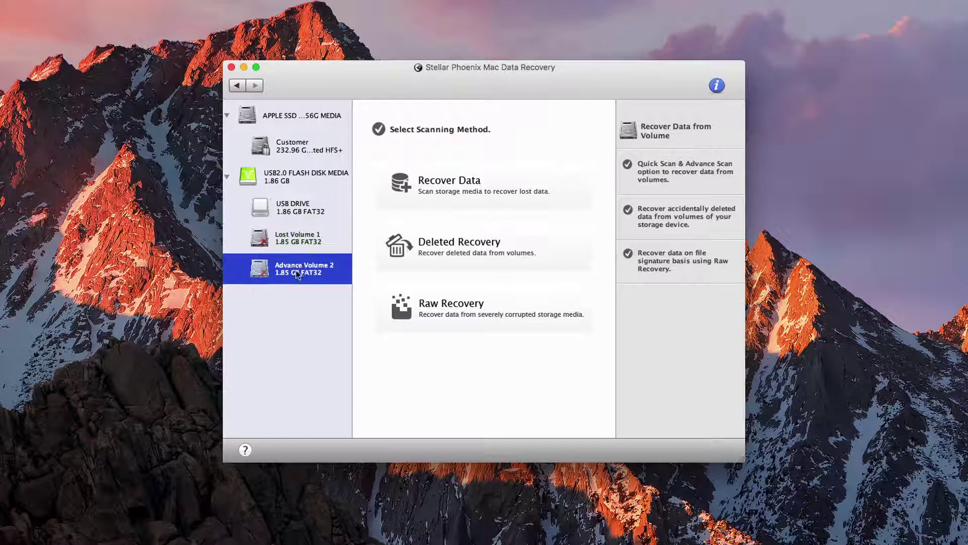
pyautogui.click(305, 244)
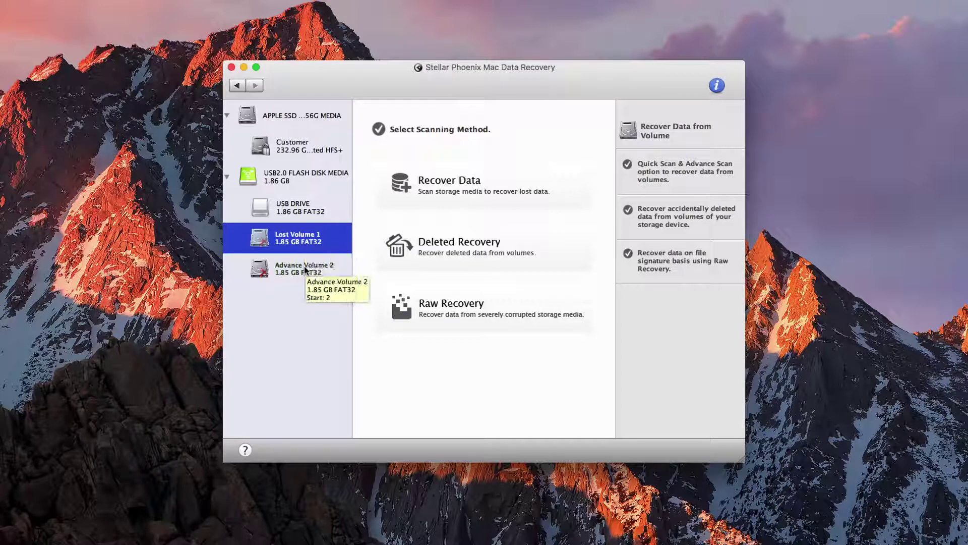
pyautogui.click(483, 187)
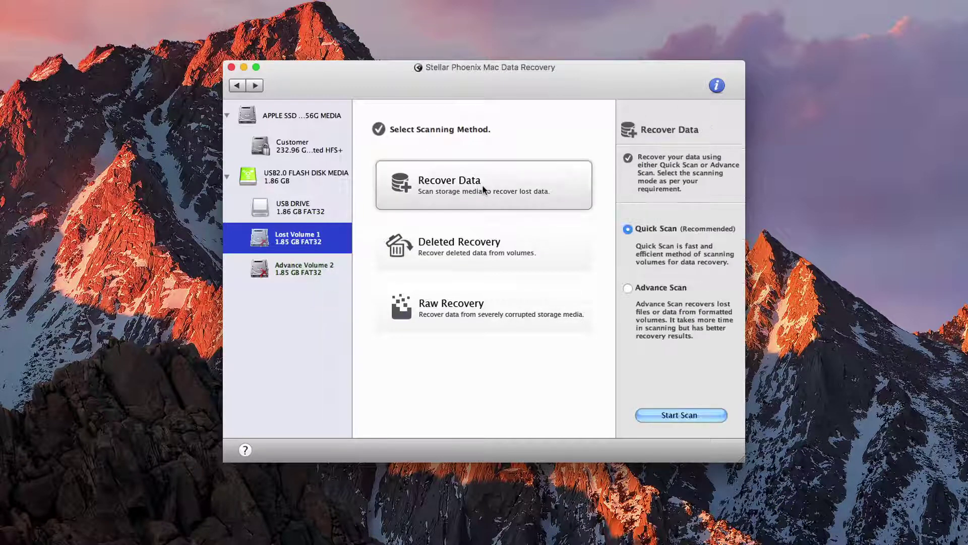
pyautogui.click(681, 415)
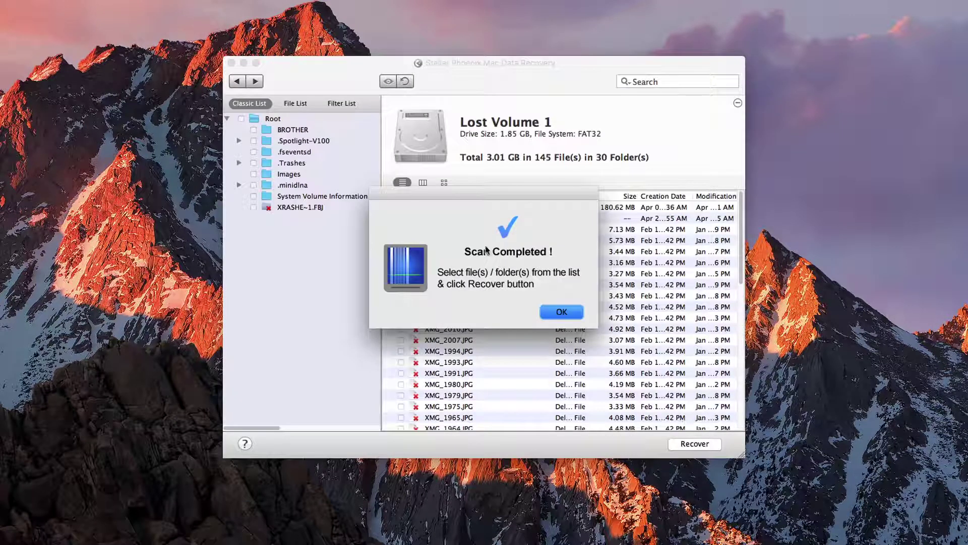
# Dismiss the Scan Completed notice and try the File List view and Filter List options, cancelling.
pyautogui.click(554, 315)
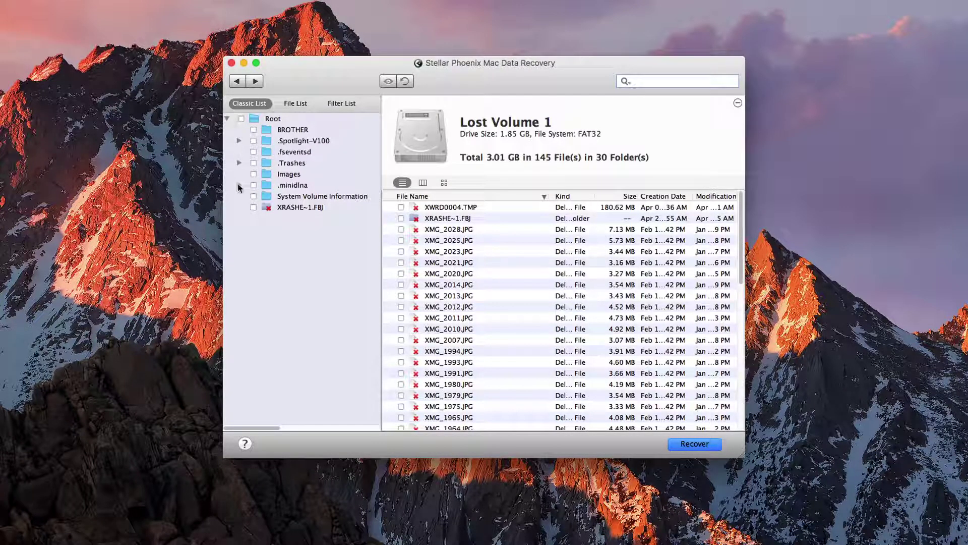
pyautogui.click(297, 104)
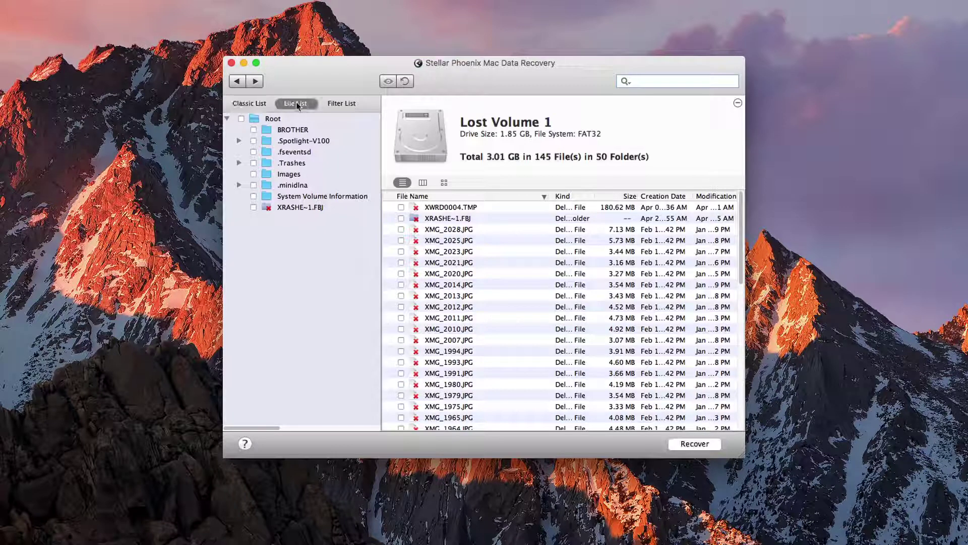
pyautogui.click(343, 103)
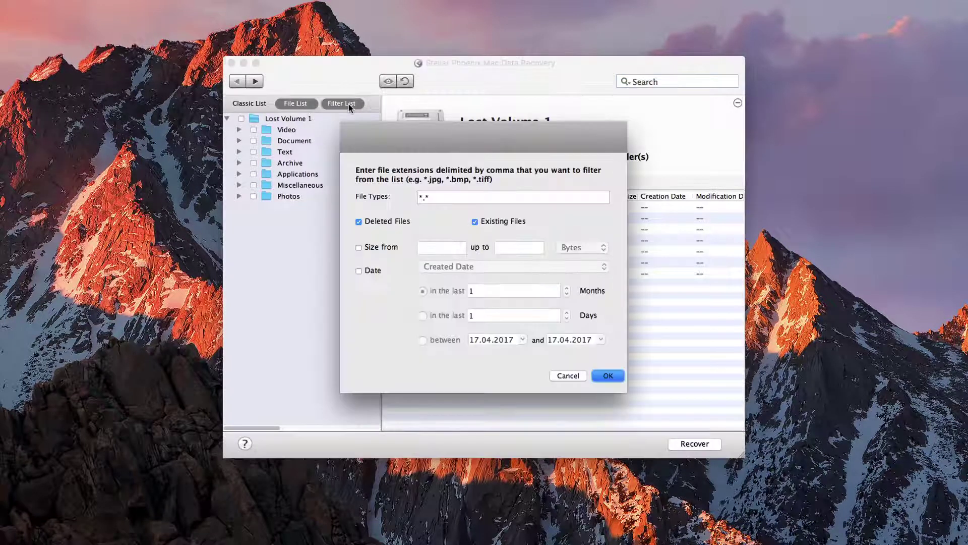
pyautogui.click(568, 375)
# Return to the Classic List folder tree, browse the results, and focus the Search field.
pyautogui.click(250, 103)
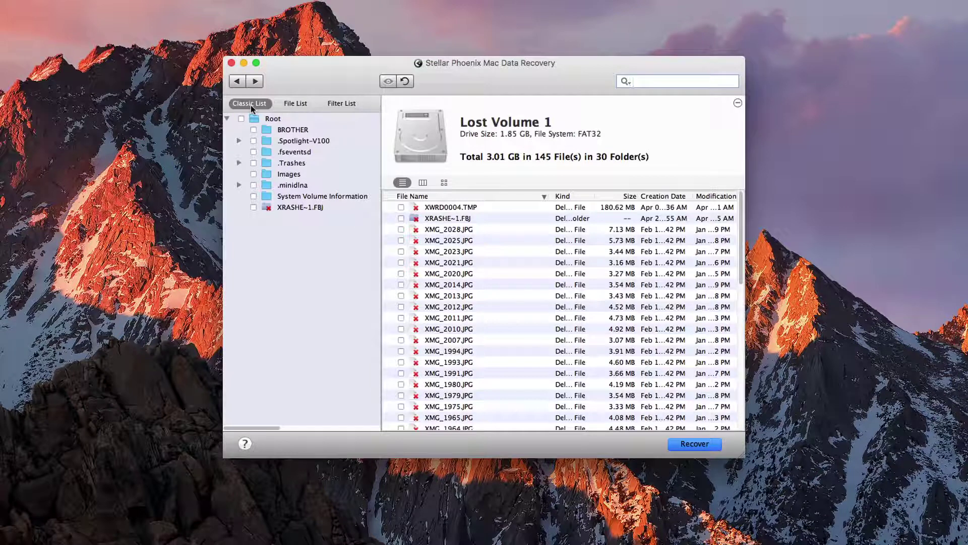
pyautogui.scroll(-6, 429, 233)
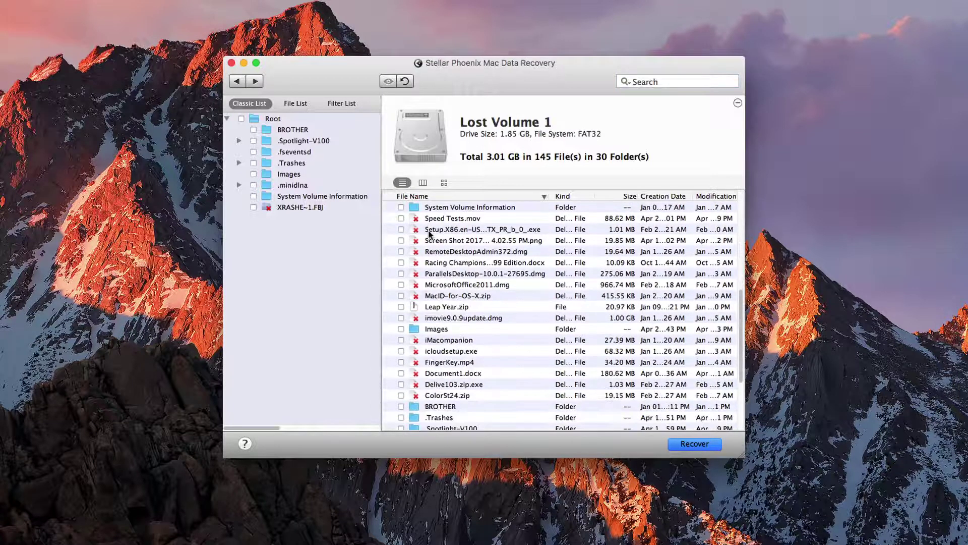
pyautogui.scroll(7, 429, 233)
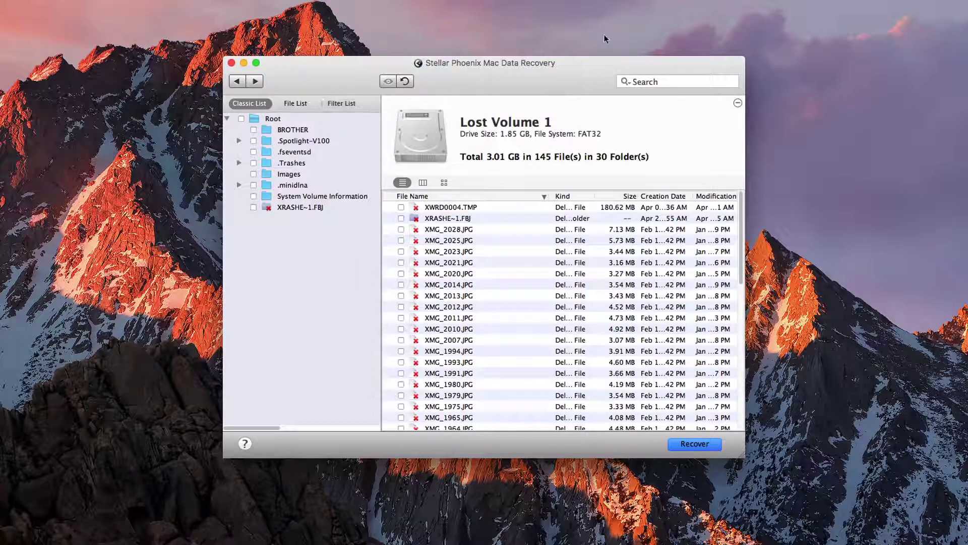
pyautogui.click(643, 80)
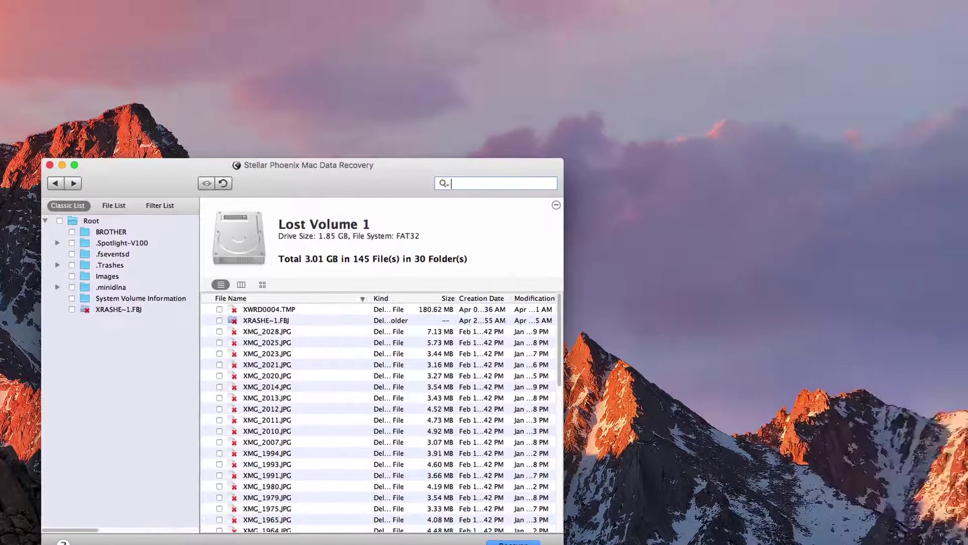
# Search for 'Screen Shot' and tick the deleted 4 KB screenshot PNG for recovery.
pyautogui.write('Screen Shot')
pyautogui.press('Return')
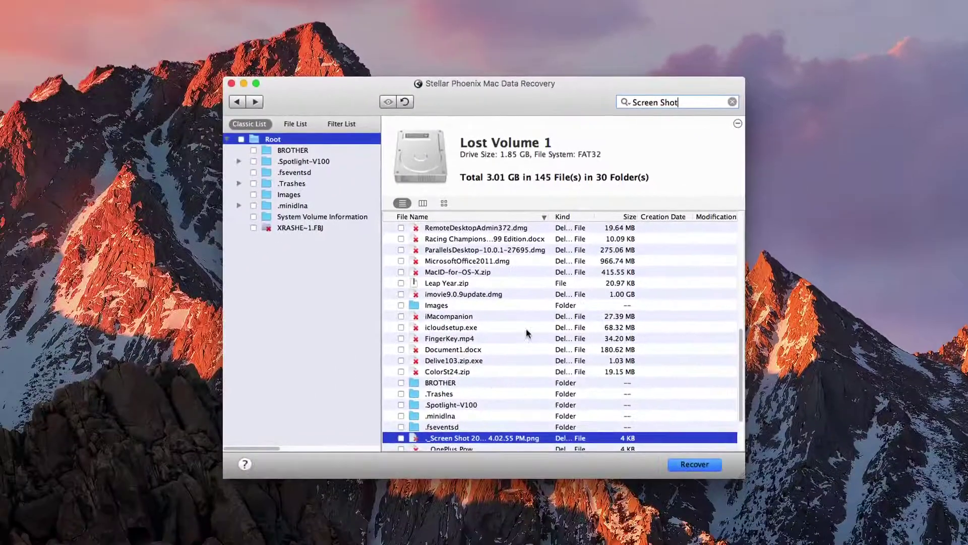
pyautogui.scroll(-2, 487, 437)
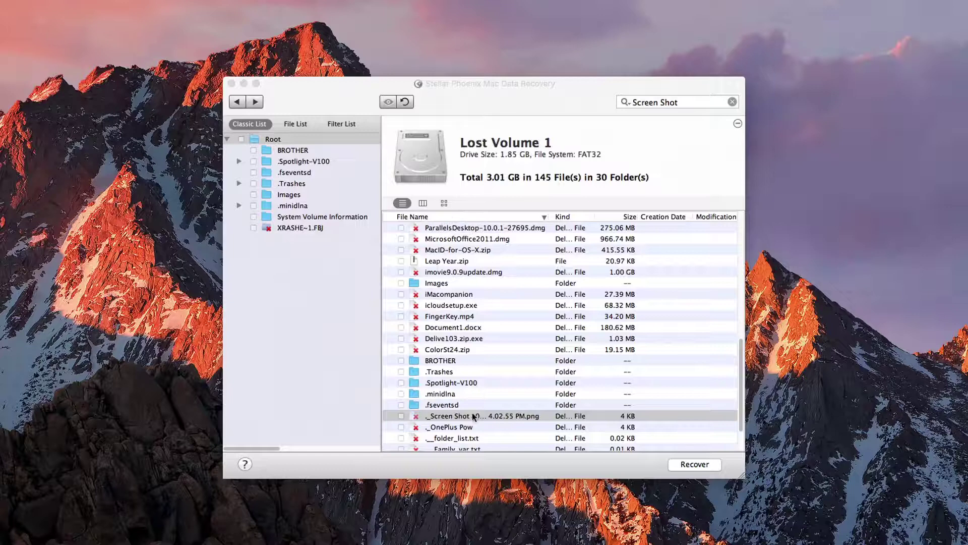
pyautogui.click(401, 416)
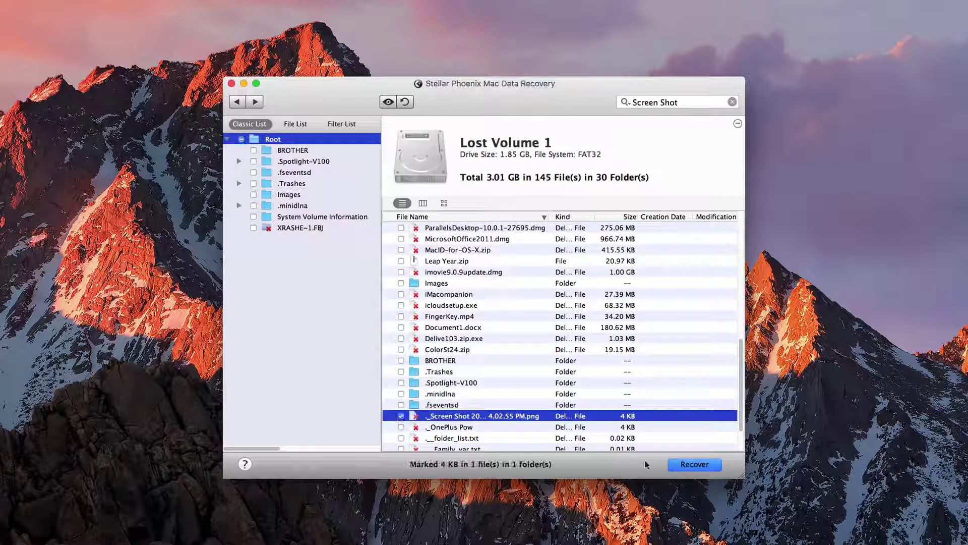
# Recover the marked screenshot, choosing Downloads as the destination folder.
pyautogui.click(683, 464)
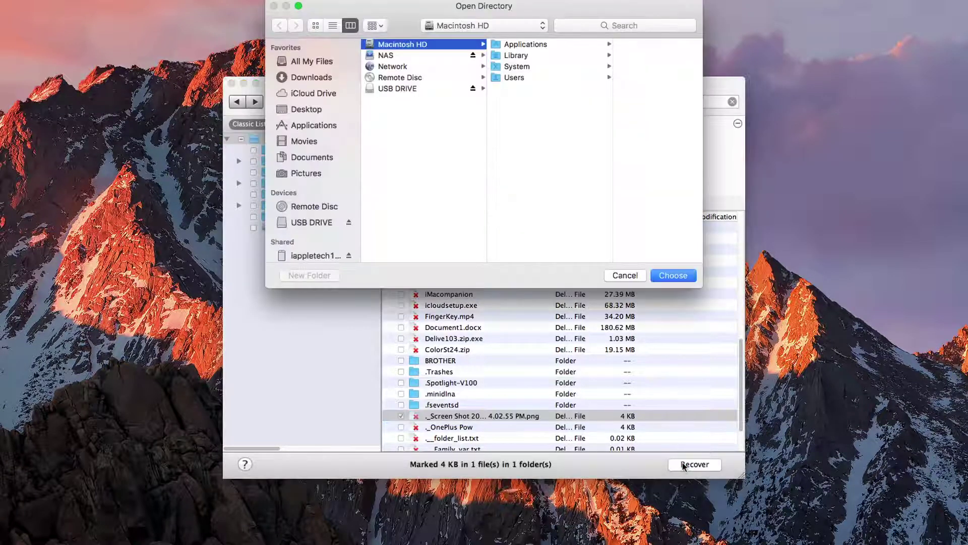
pyautogui.click(316, 109)
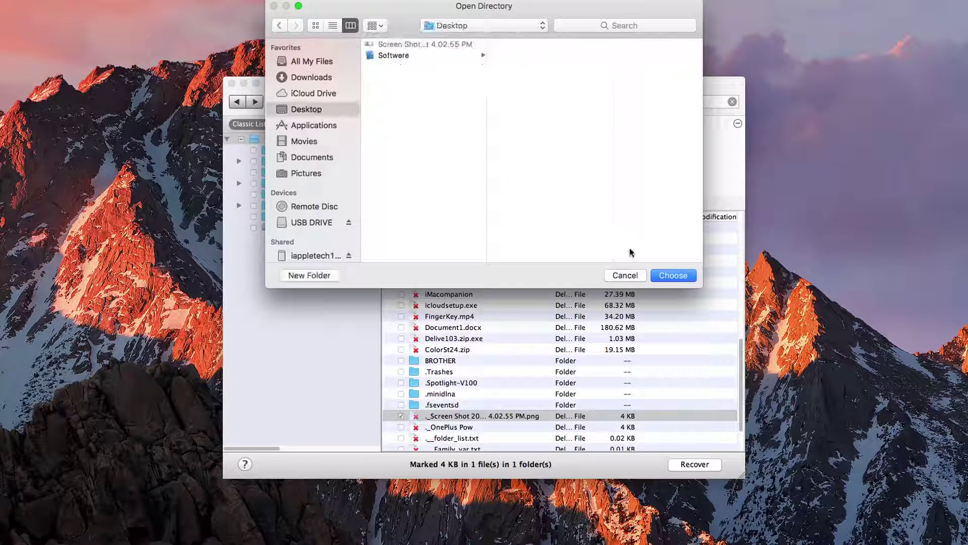
pyautogui.click(288, 79)
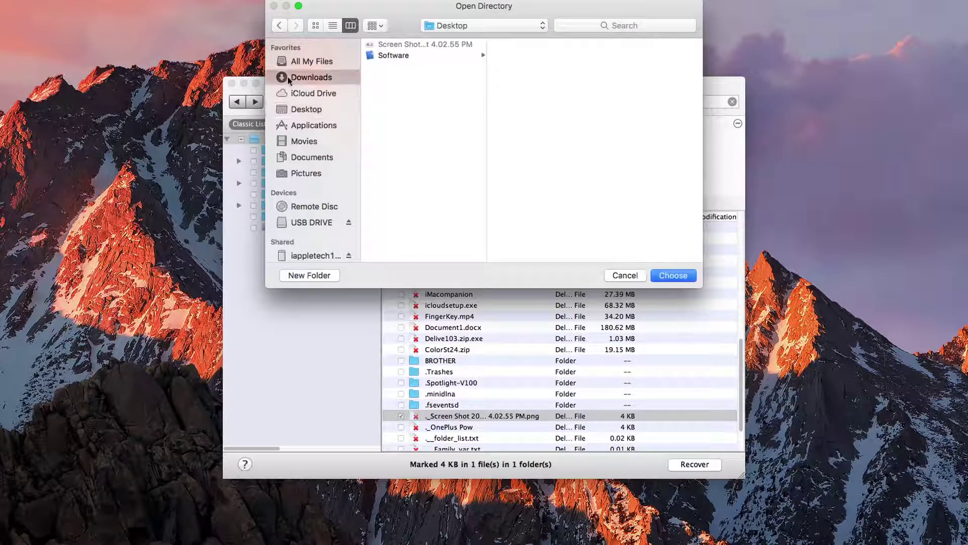
pyautogui.click(674, 275)
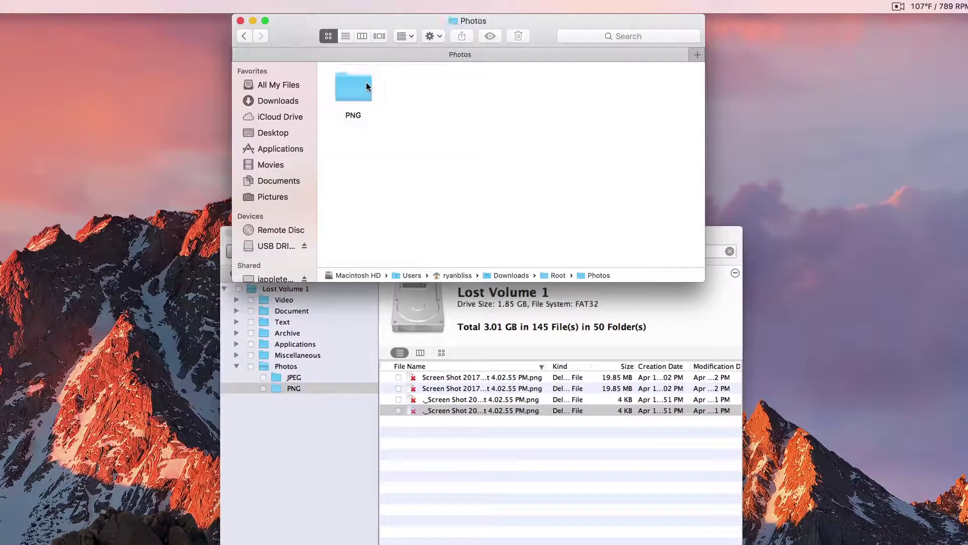
# Open the recovered Root › Photos › PNG folder, Quick Look the screenshot, then return to Stellar Phoenix.
pyautogui.doubleClick(367, 87)
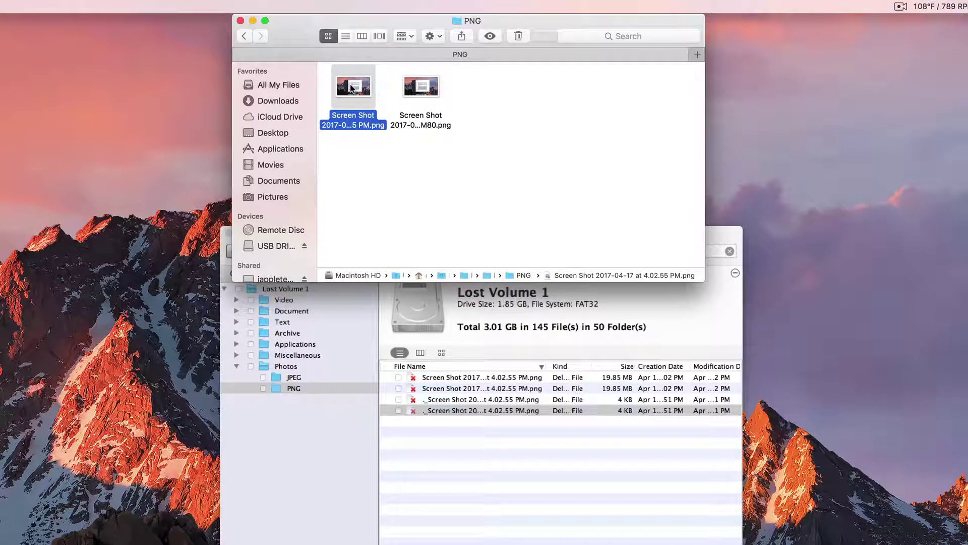
pyautogui.press('space')
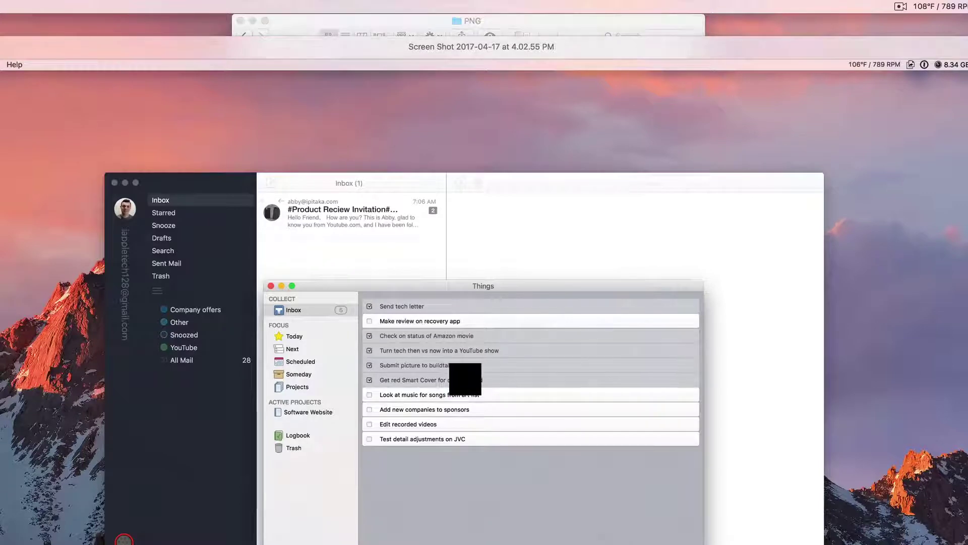
pyautogui.press('space')
pyautogui.click(670, 160)
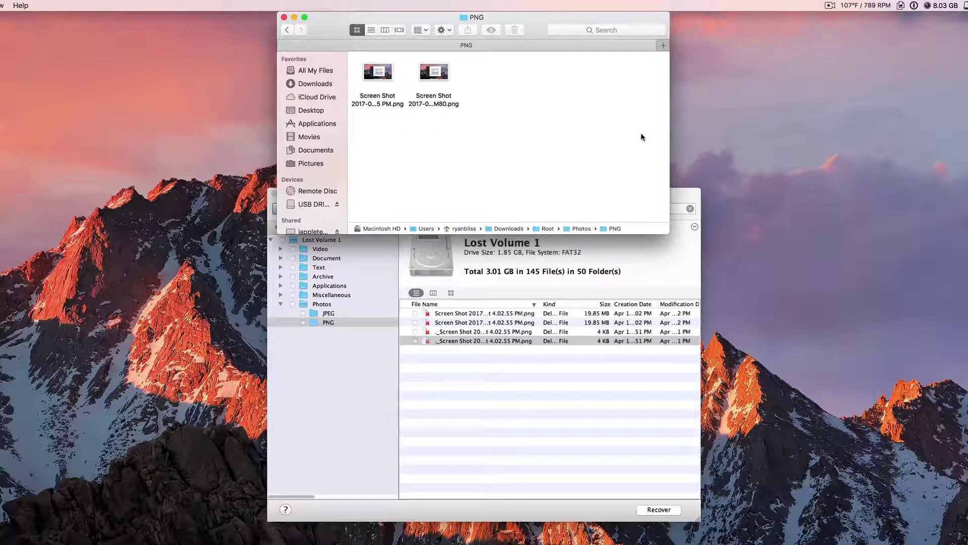
pyautogui.press('super+Tab')
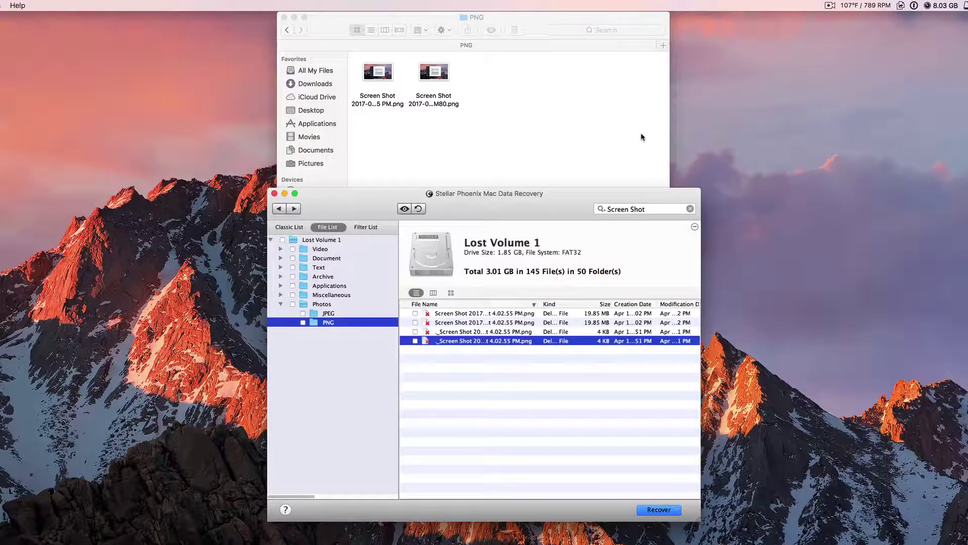